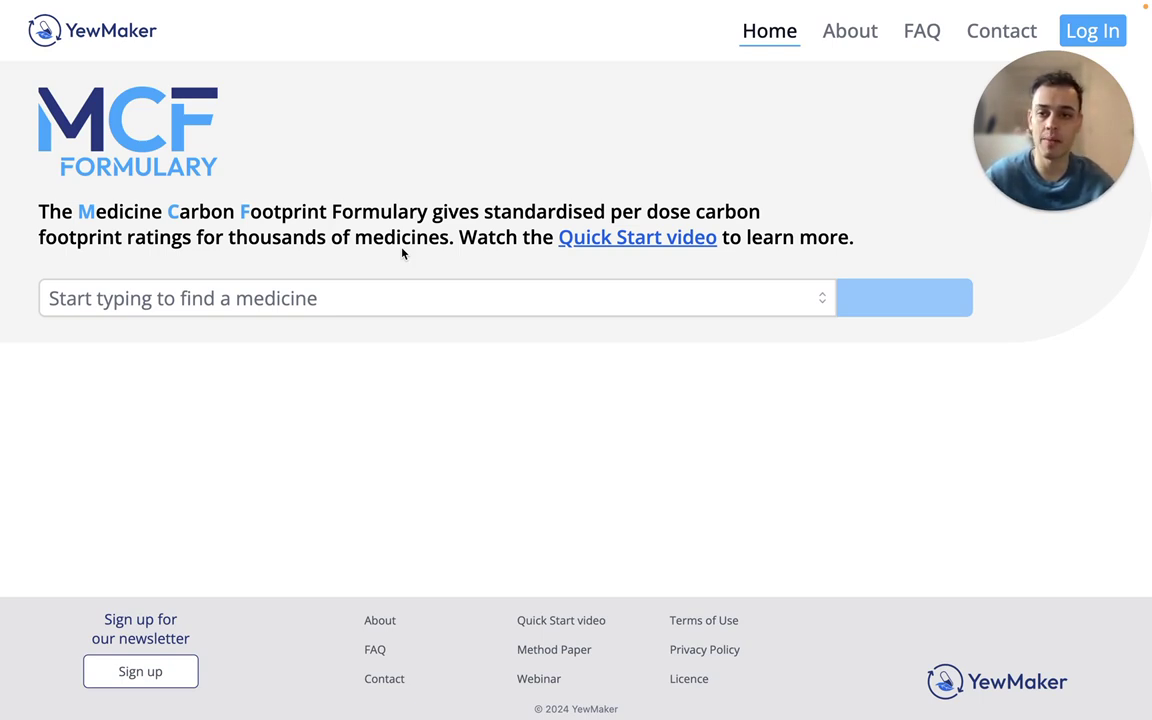
Search for Valsartan by typing 'valsa' and choosing it from the suggestions
{"action": "left_click", "coordinate": [176, 298]}
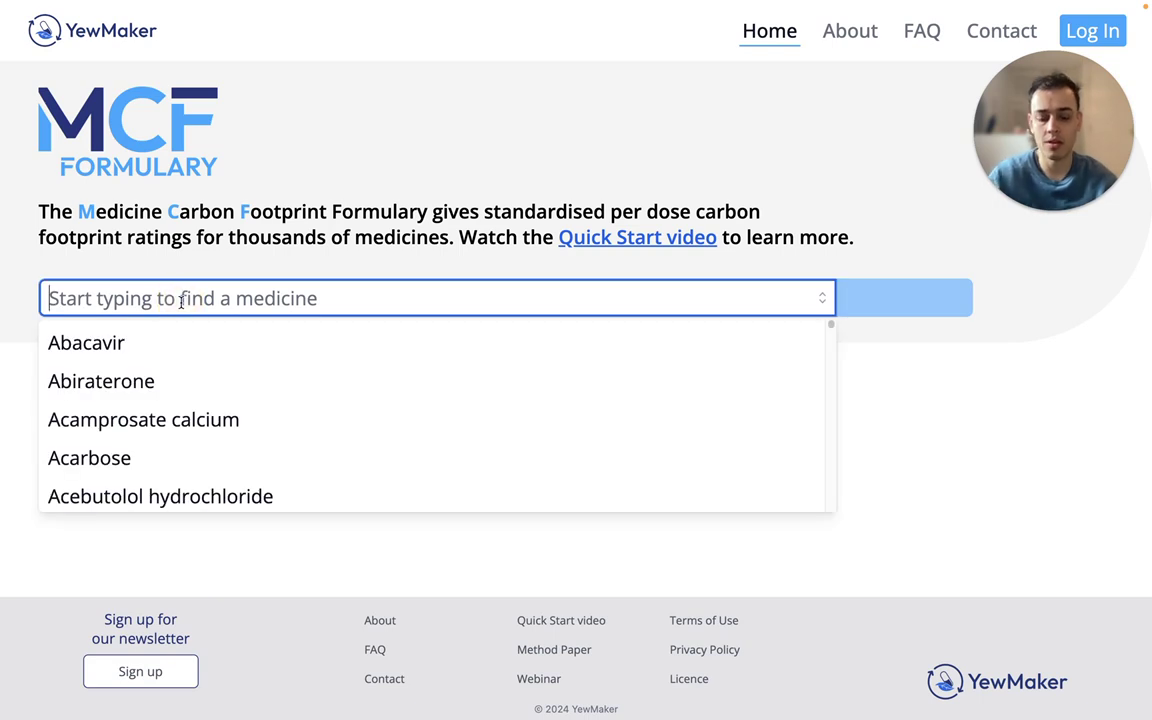
{"action": "type", "text": "val"}
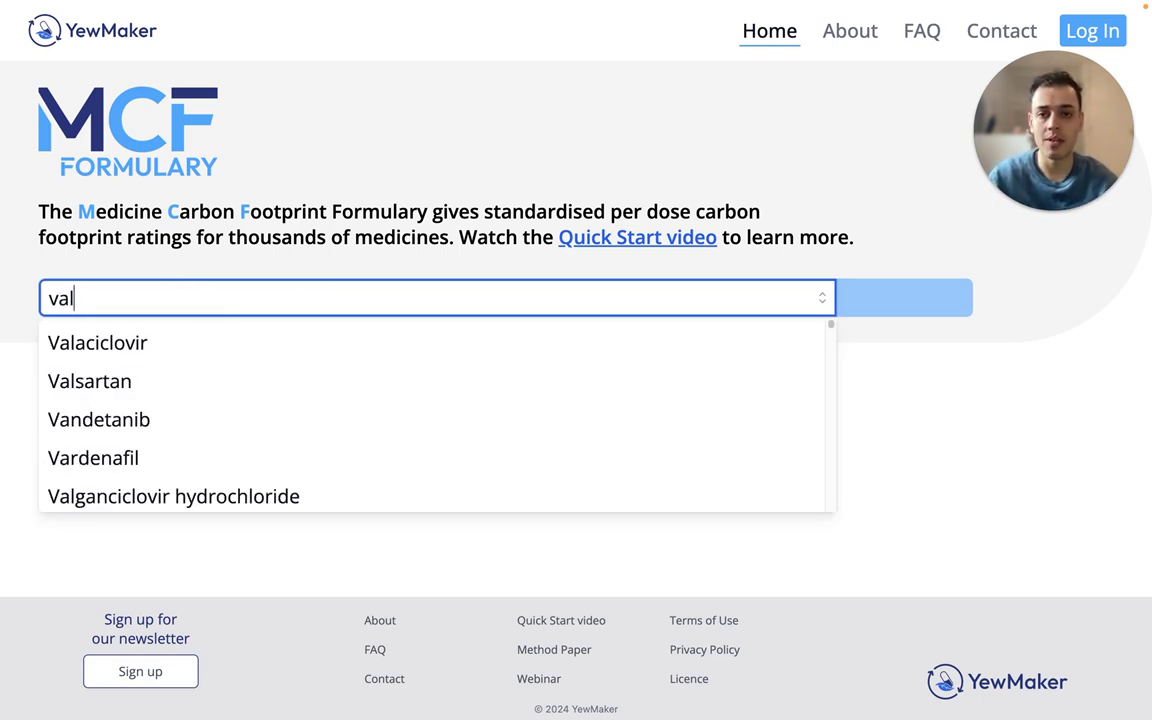
{"action": "type", "text": "s"}
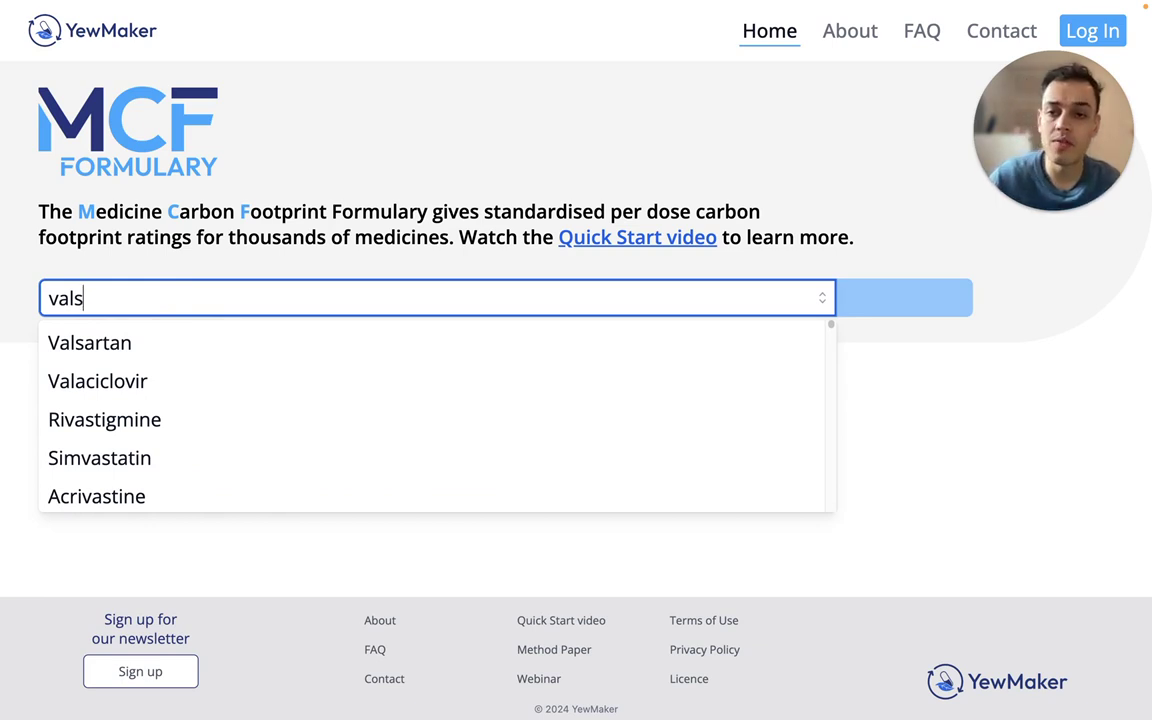
{"action": "type", "text": "a"}
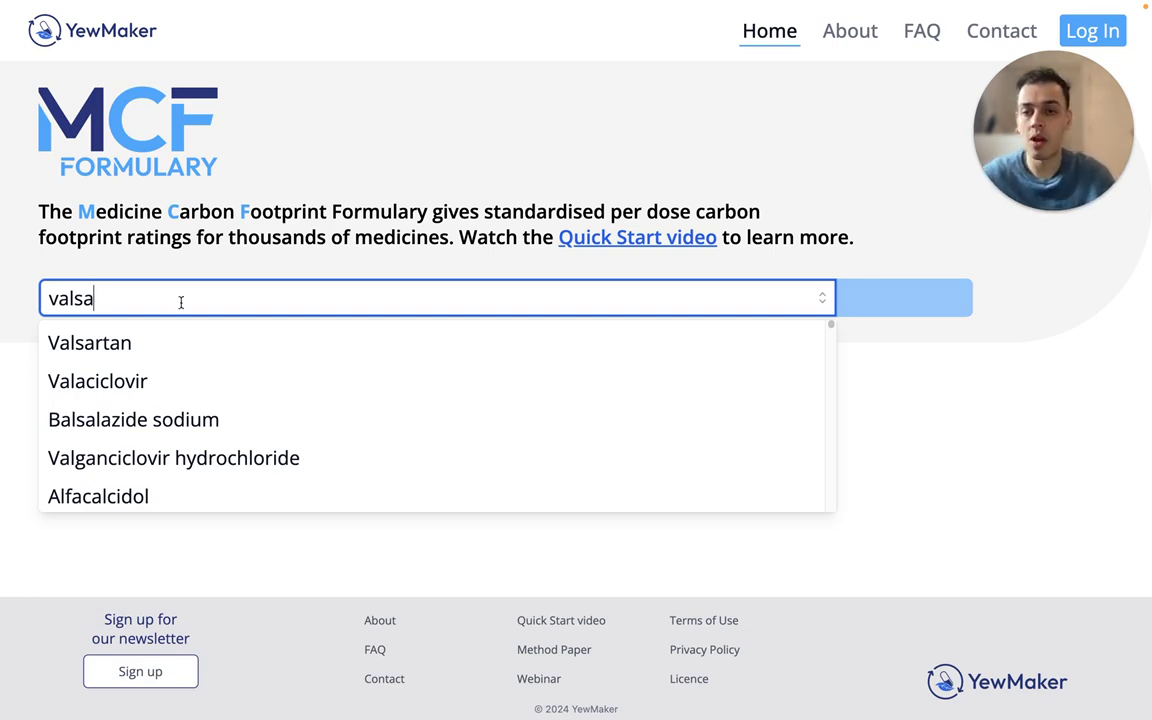
{"action": "left_click", "coordinate": [183, 352]}
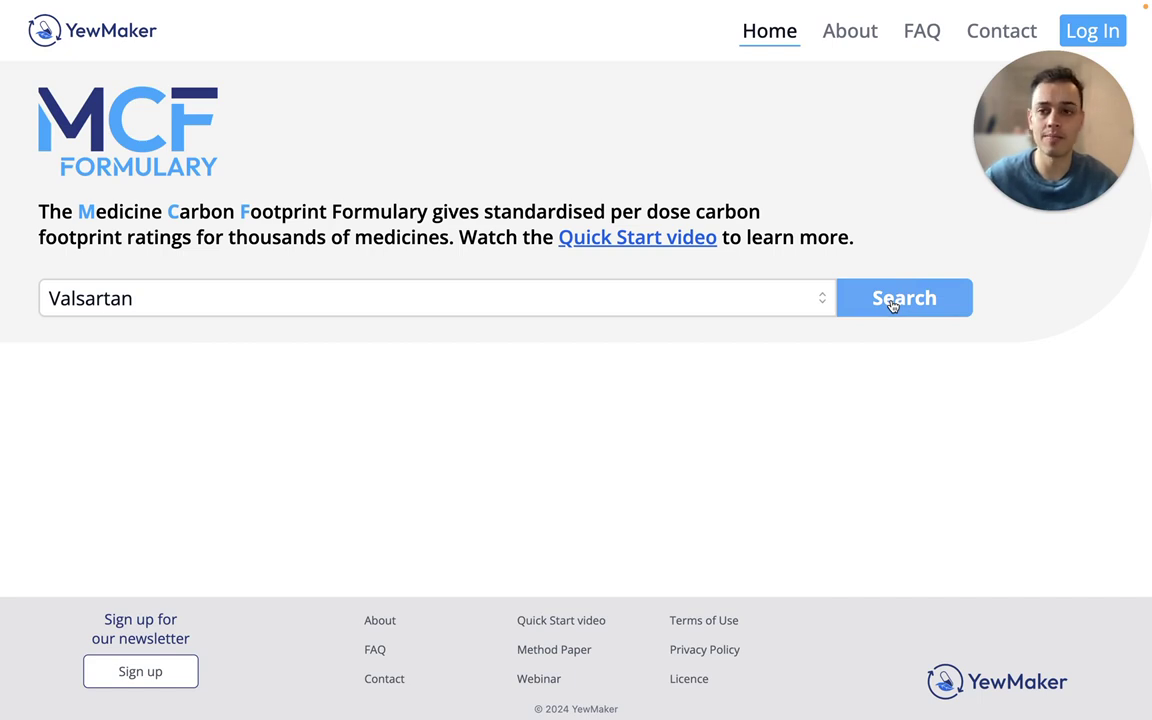
{"action": "left_click", "coordinate": [893, 302]}
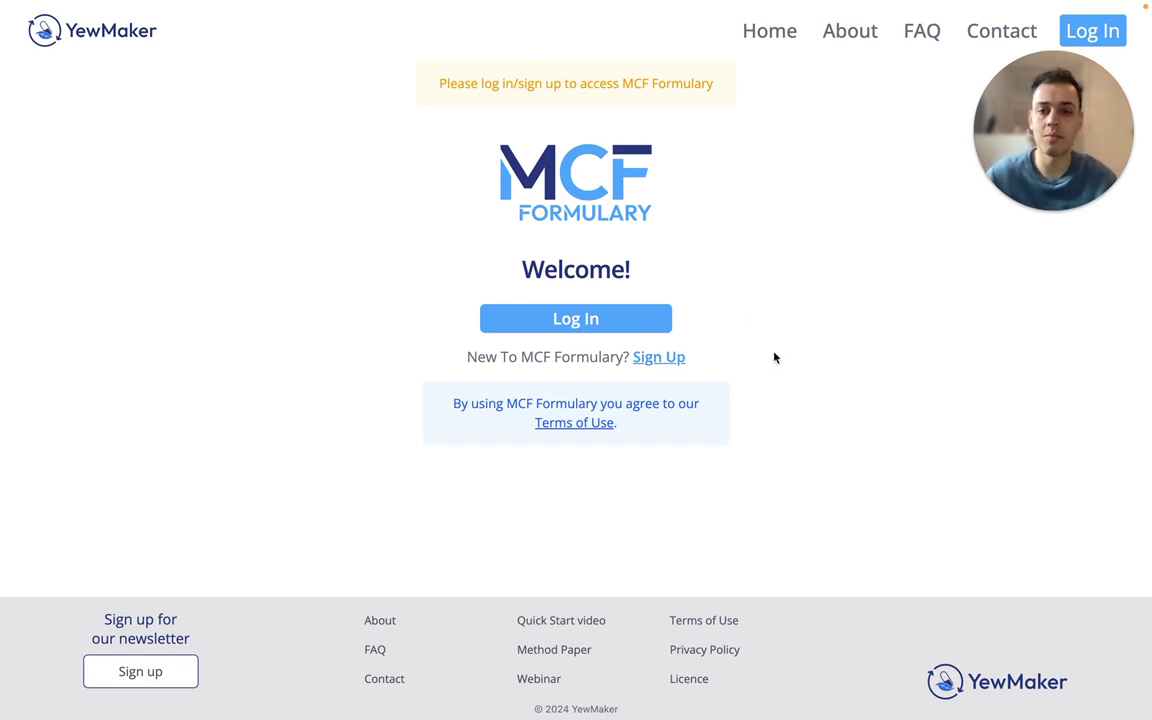
Log in with the saved account e-mail and password to view Valsartan 160mg capsule ratings
{"action": "left_click", "coordinate": [624, 333]}
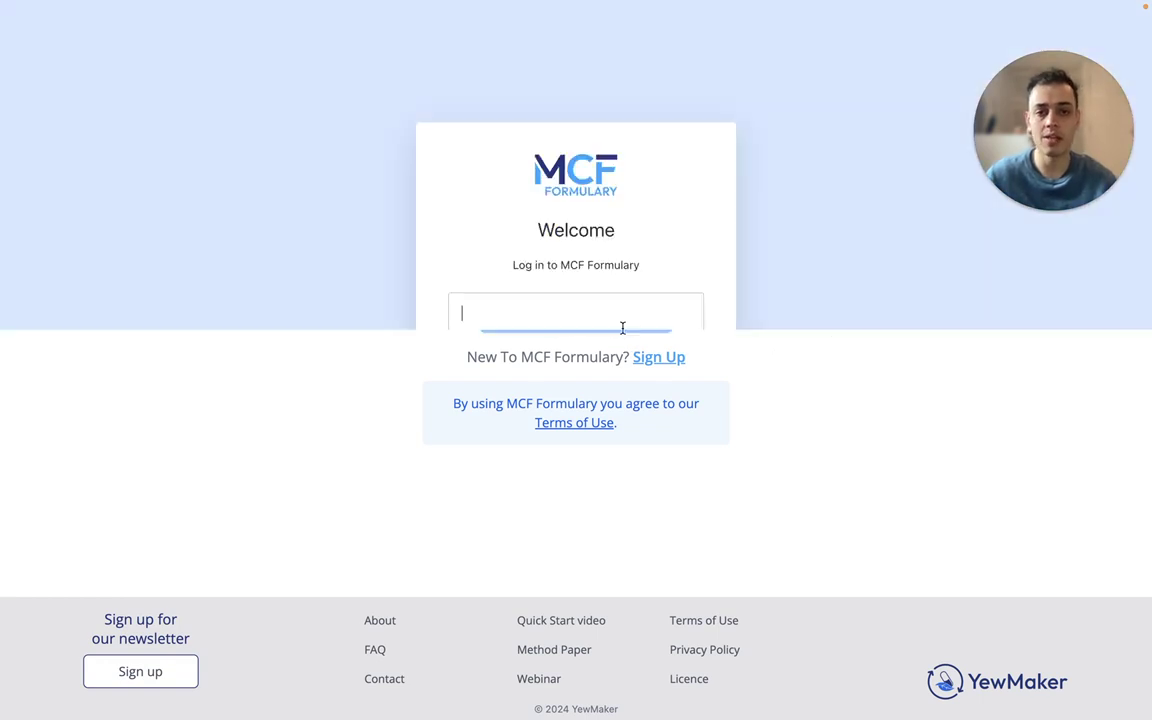
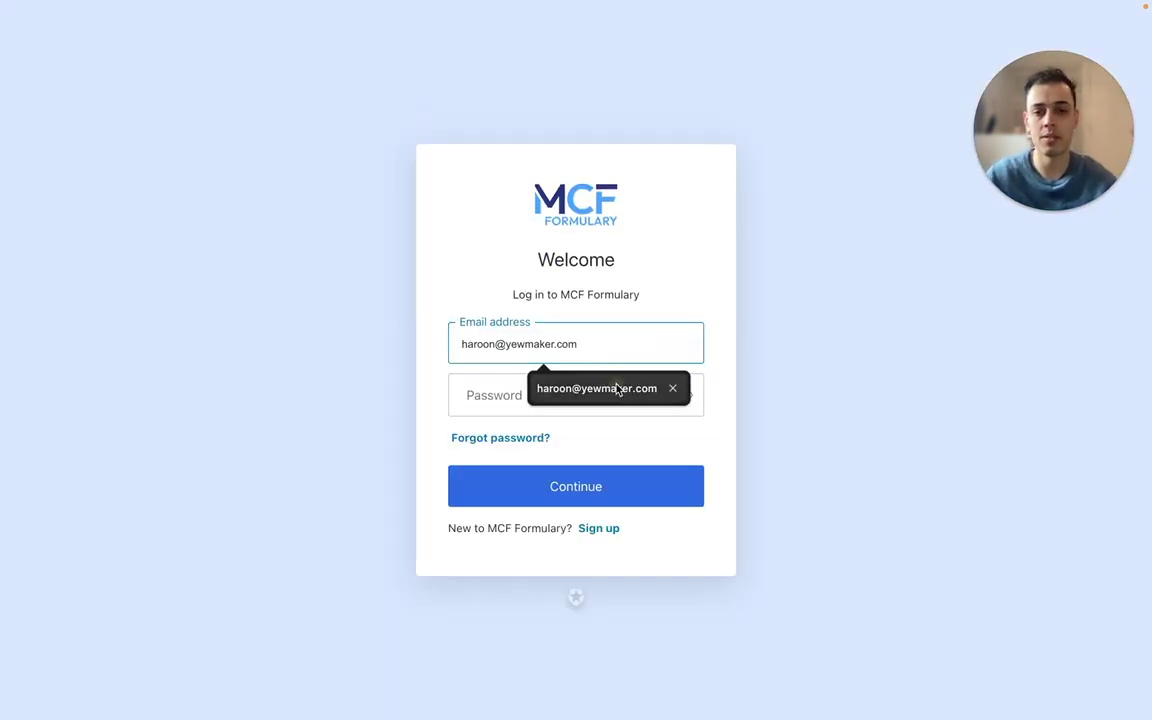
{"action": "left_click", "coordinate": [617, 388]}
{"action": "left_click", "coordinate": [560, 389]}
{"action": "type", "text": "********"}
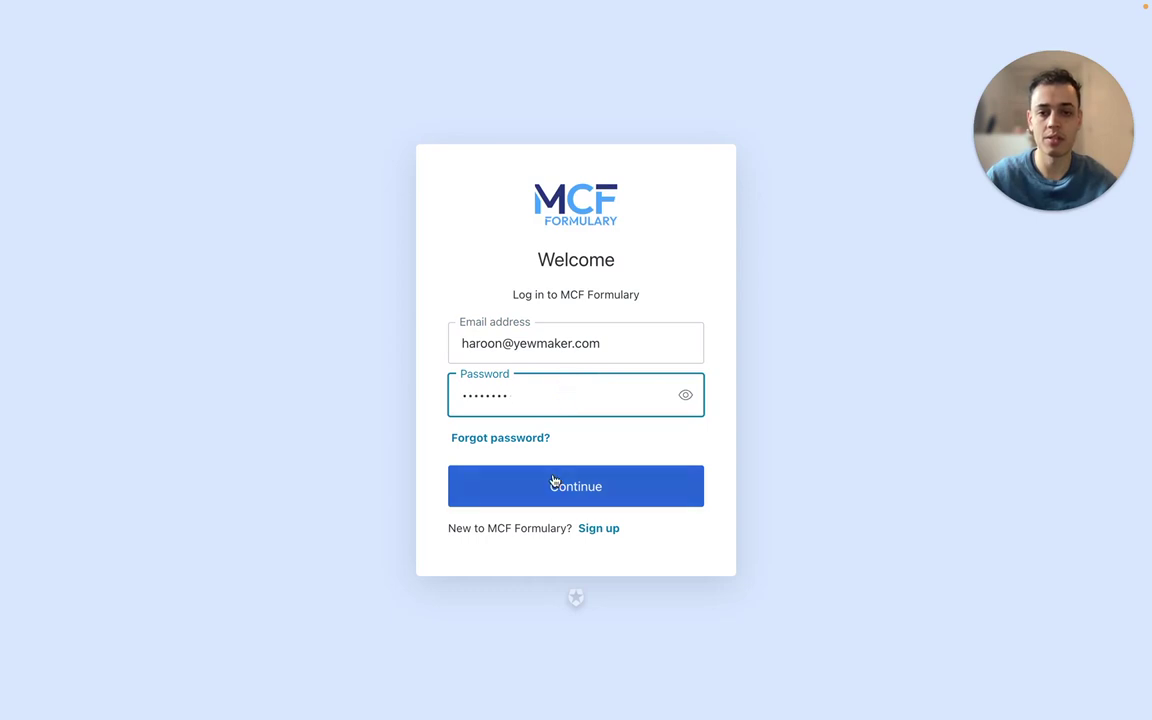
{"action": "left_click", "coordinate": [549, 482]}
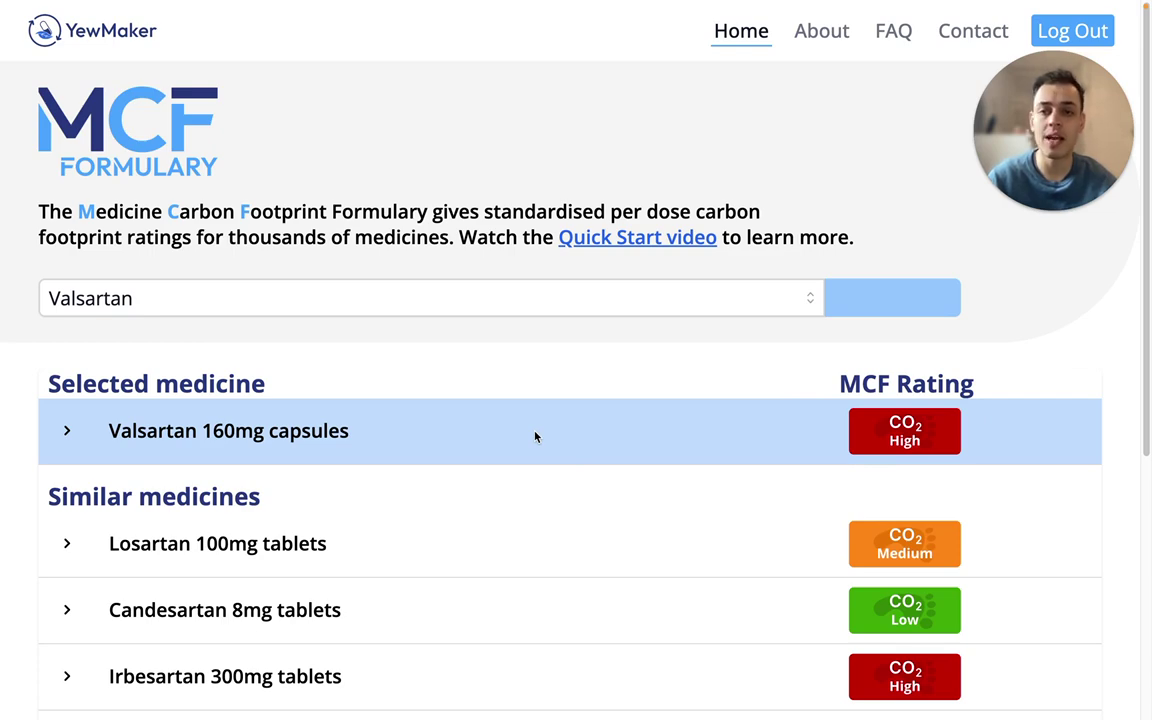
Expand Candesartan 8mg tablets in the similar medicines to review its strengths and Amias ratings
{"action": "scroll", "coordinate": [535, 437], "scroll_direction": "down", "scroll_amount": 2}
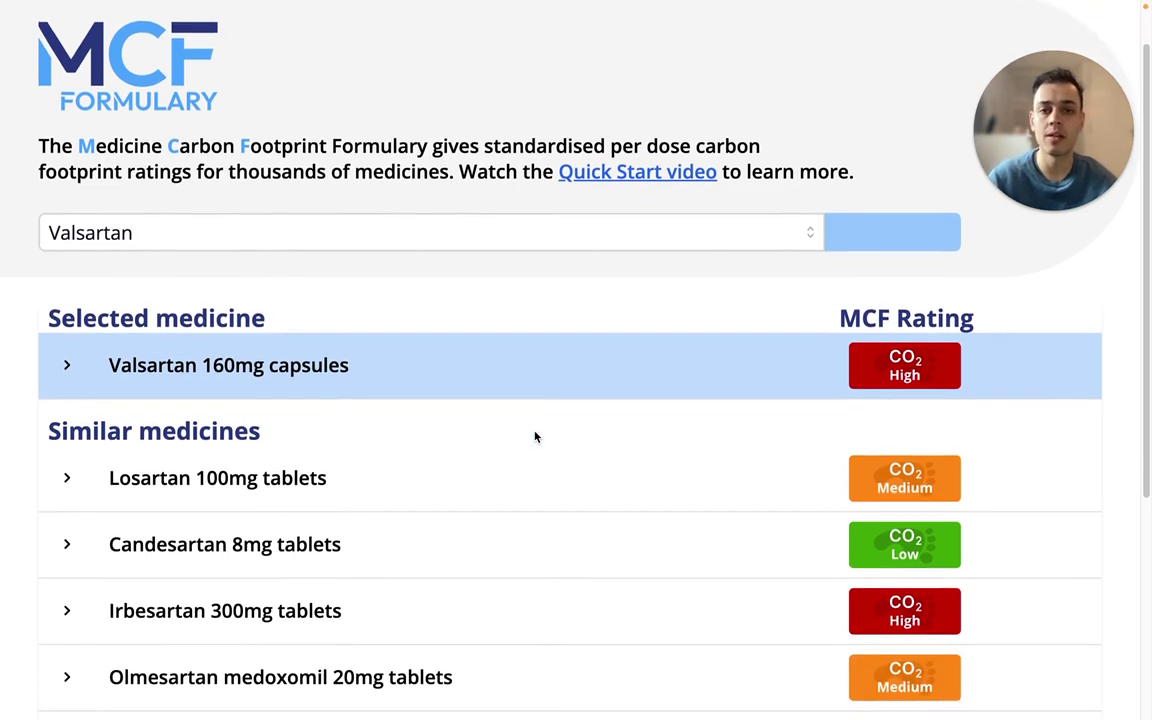
{"action": "scroll", "coordinate": [535, 437], "scroll_direction": "down", "scroll_amount": 1}
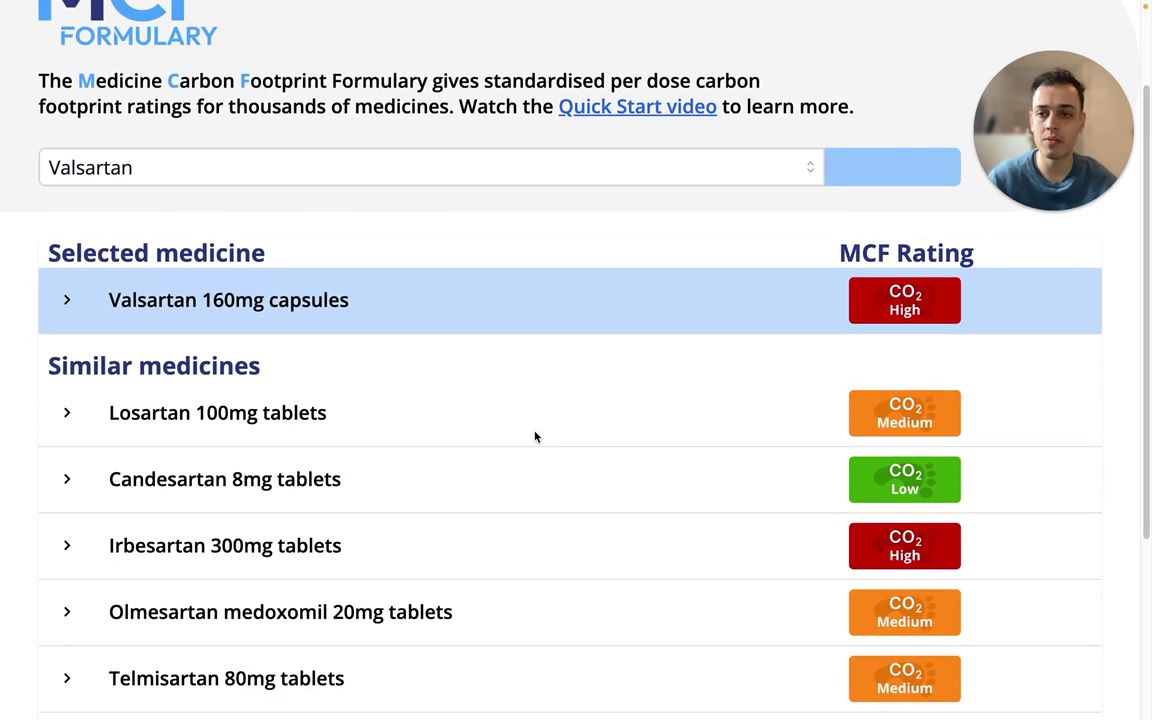
{"action": "scroll", "coordinate": [535, 437], "scroll_direction": "down", "scroll_amount": 1}
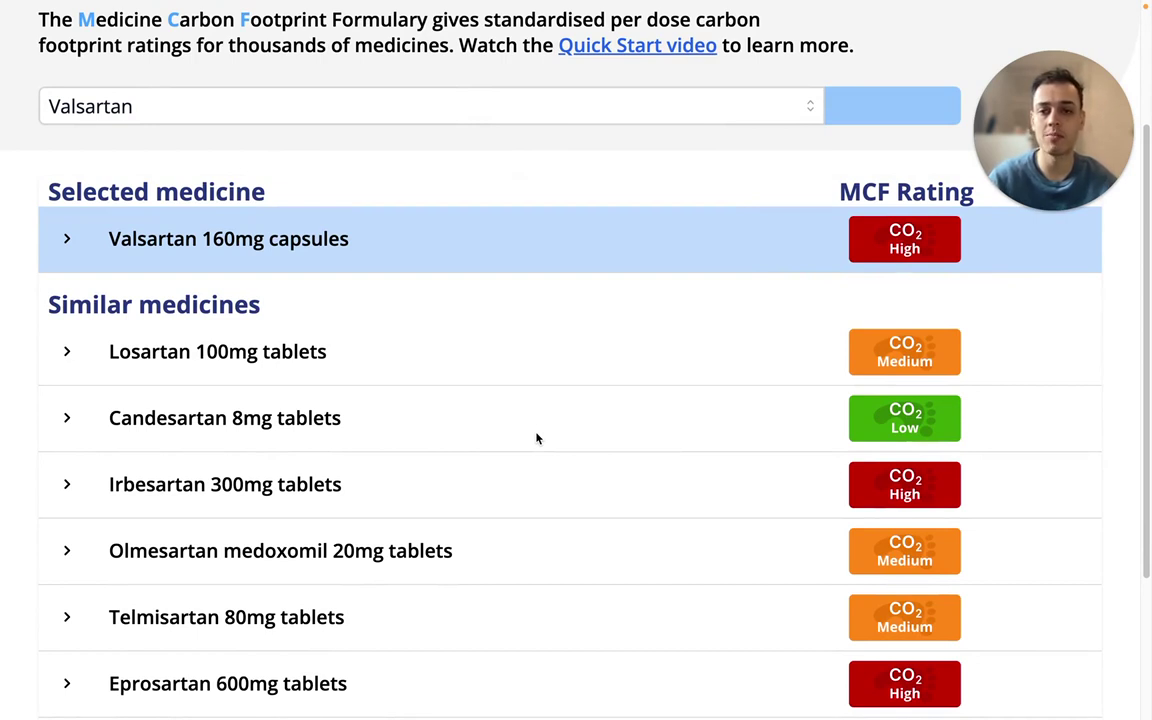
{"action": "scroll", "coordinate": [535, 437], "scroll_direction": "down", "scroll_amount": 1}
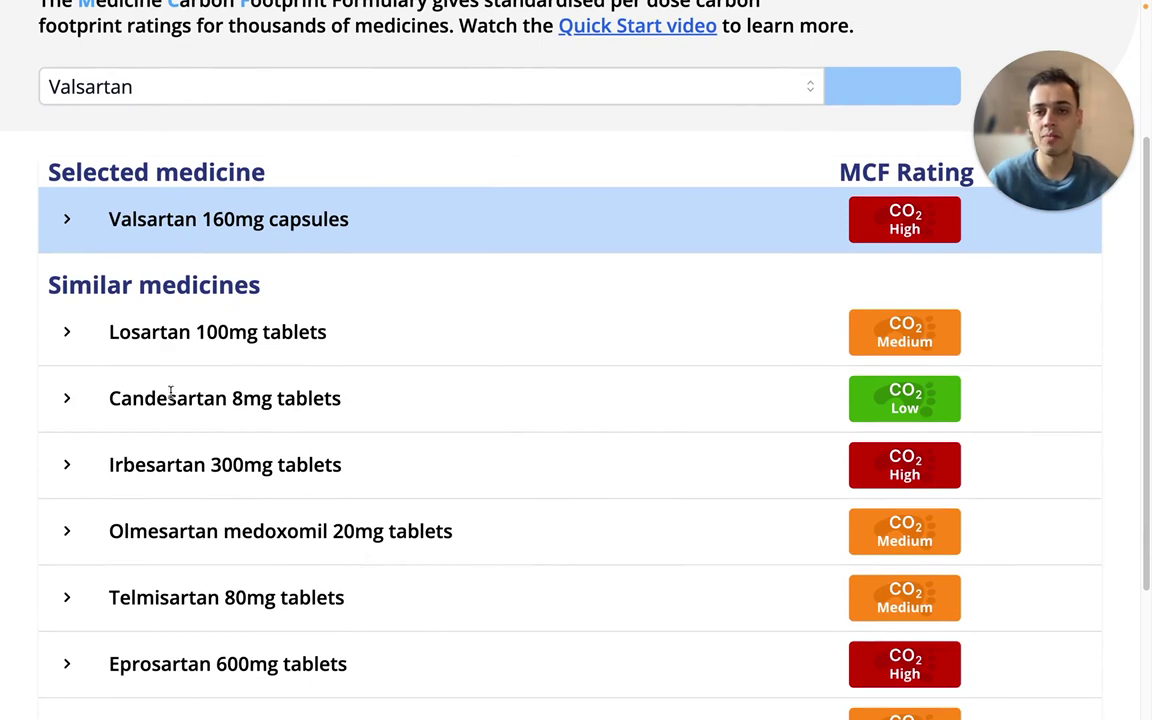
{"action": "left_click", "coordinate": [67, 400]}
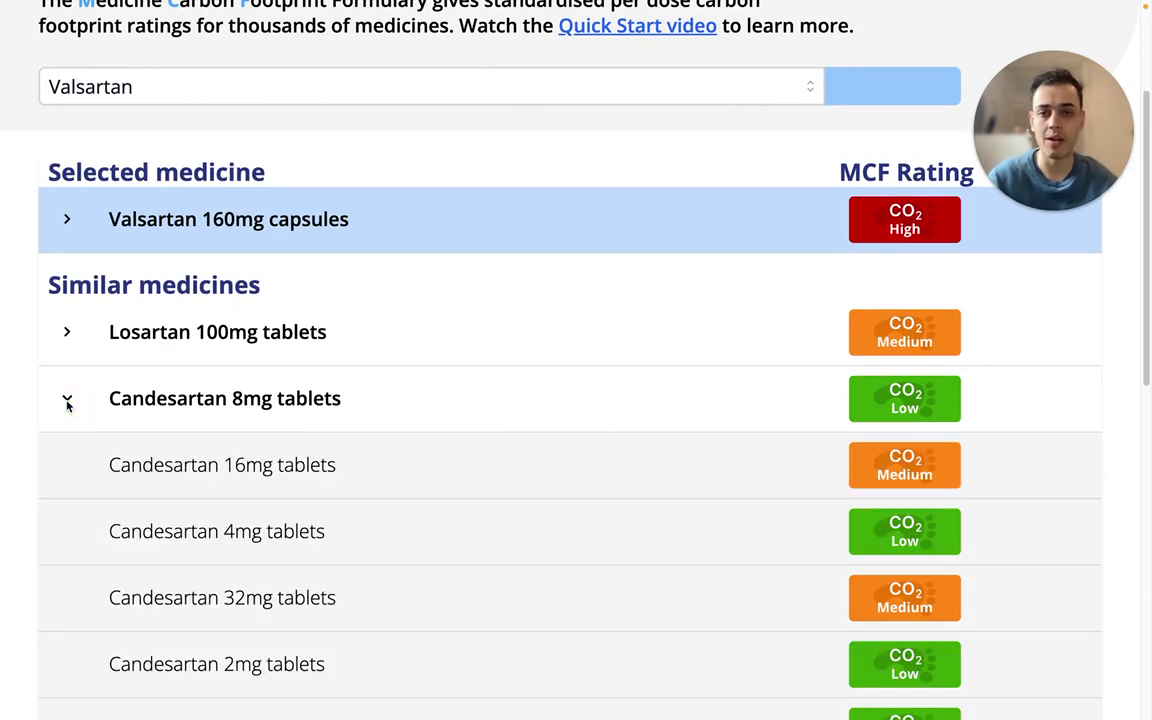
{"action": "scroll", "coordinate": [128, 418], "scroll_direction": "down", "scroll_amount": 2}
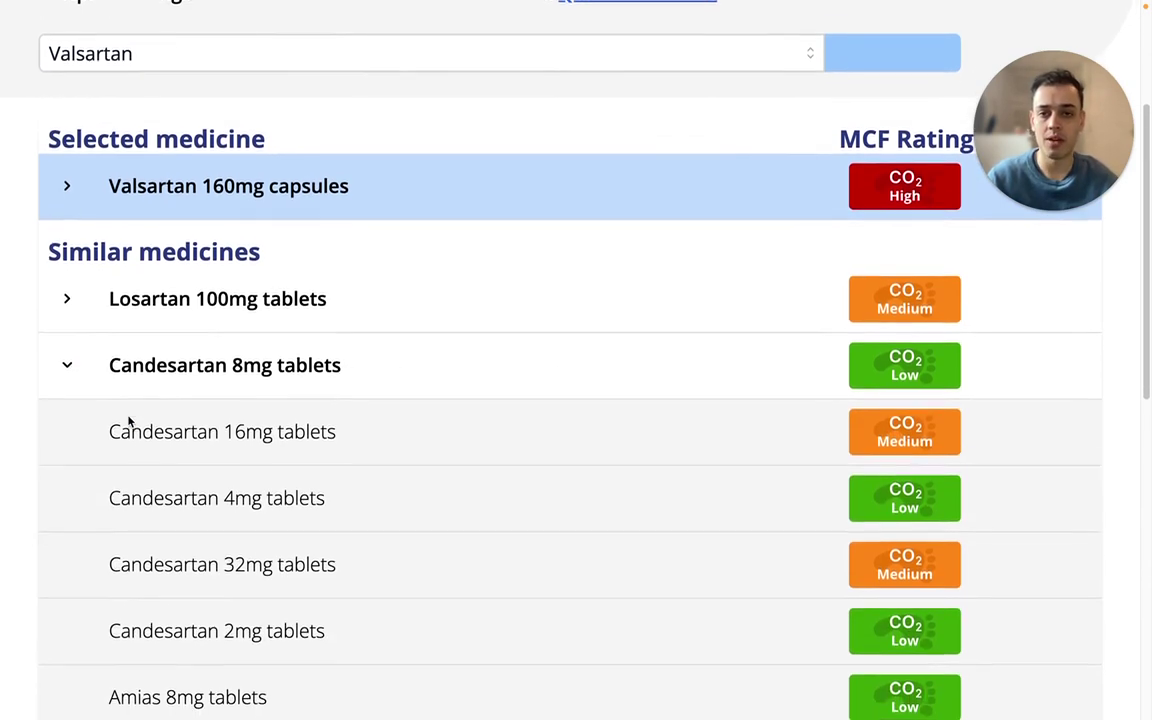
{"action": "scroll", "coordinate": [128, 421], "scroll_direction": "down", "scroll_amount": 3}
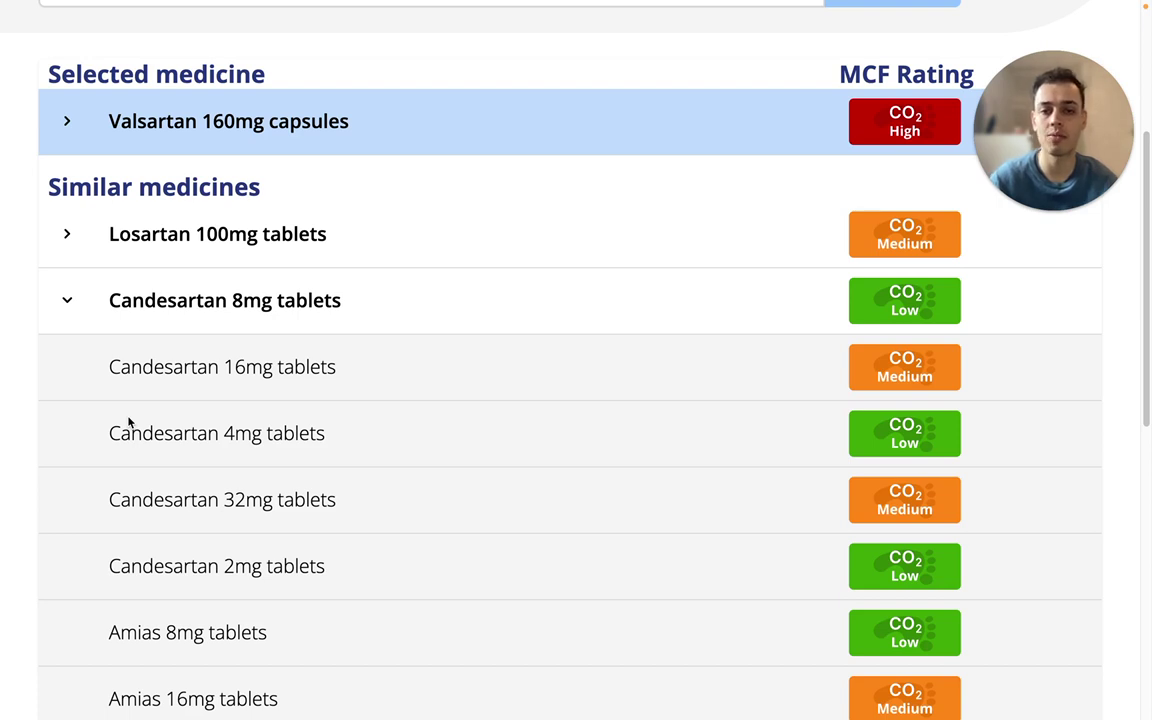
{"action": "scroll", "coordinate": [128, 421], "scroll_direction": "down", "scroll_amount": 1}
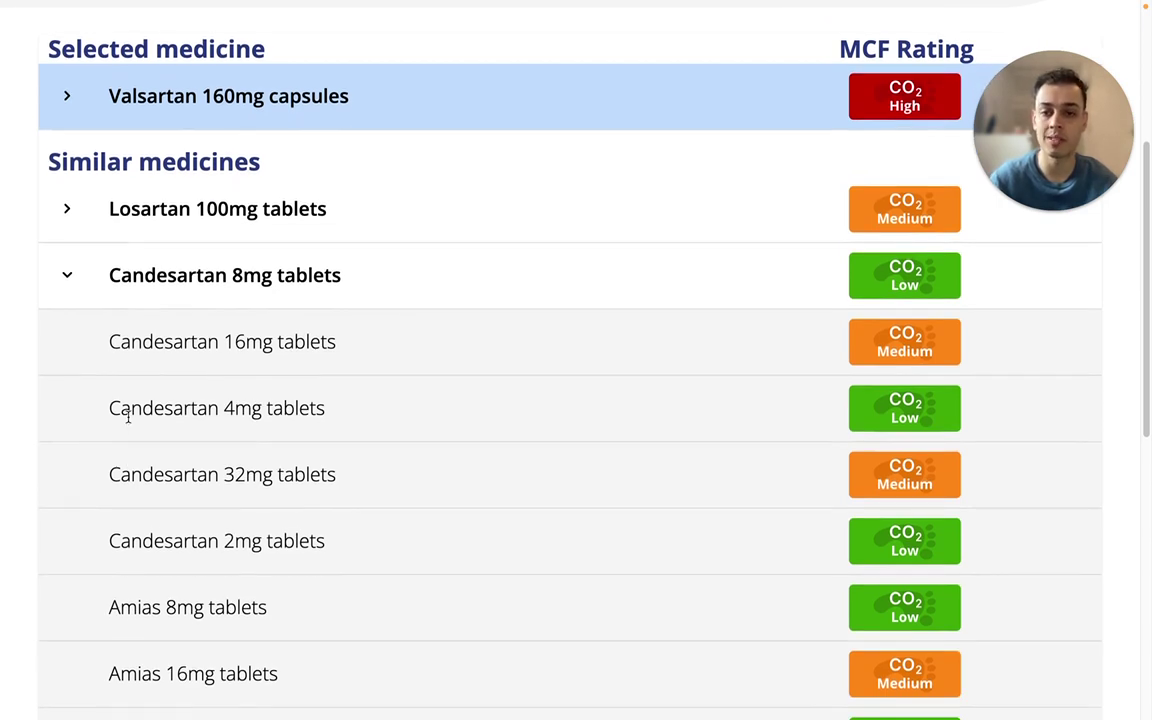
{"action": "scroll", "coordinate": [833, 558], "scroll_direction": "up", "scroll_amount": 4}
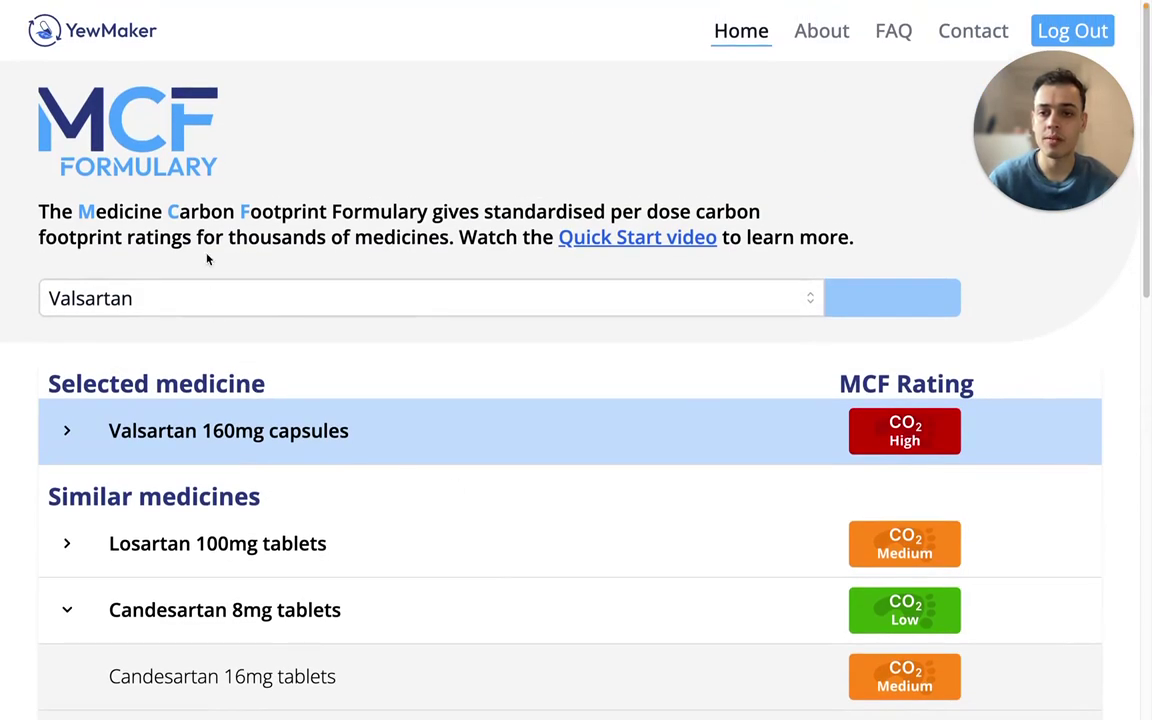
Replace the search with 'ateno', pick Atenolol, and search to see its Medium rating
{"action": "left_click", "coordinate": [175, 290]}
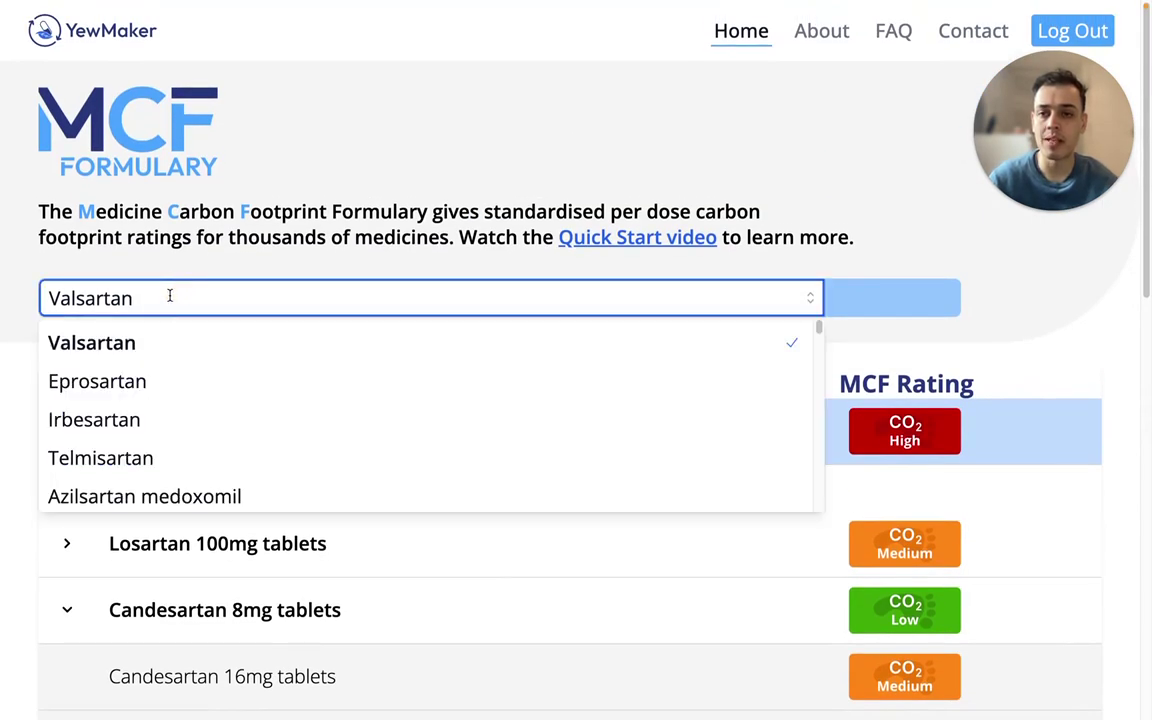
{"action": "left_click_drag", "start_coordinate": [175, 298], "coordinate": [29, 300]}
{"action": "type", "text": "a"}
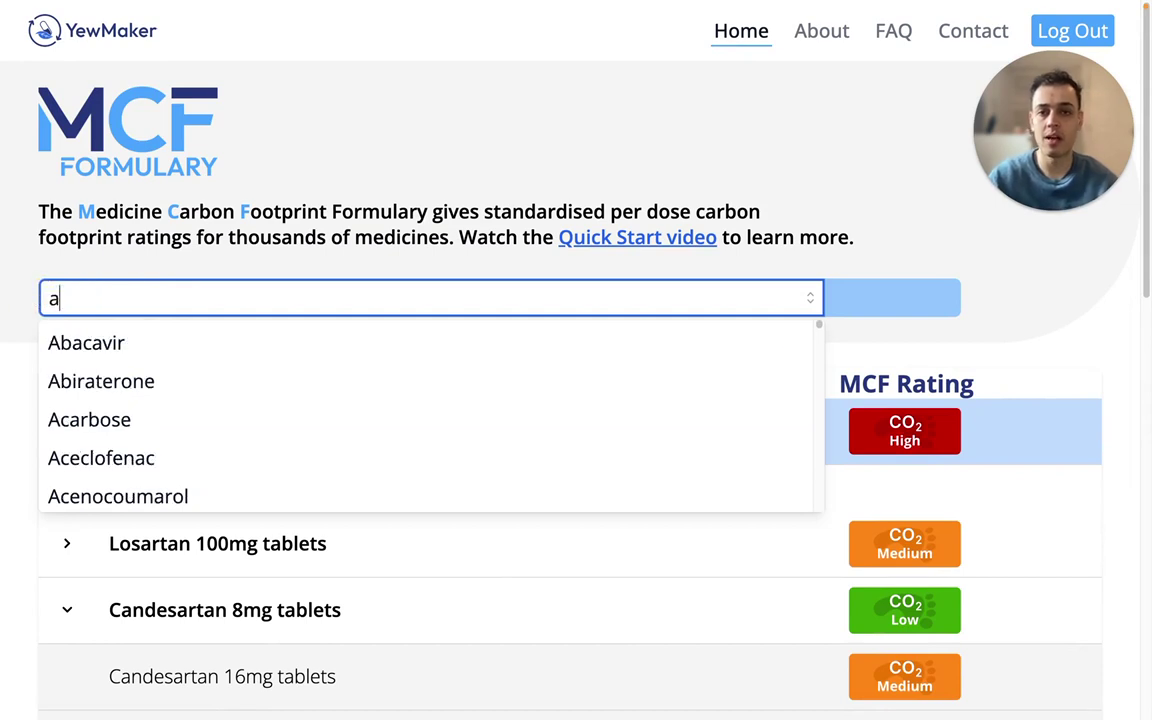
{"action": "type", "text": "teno"}
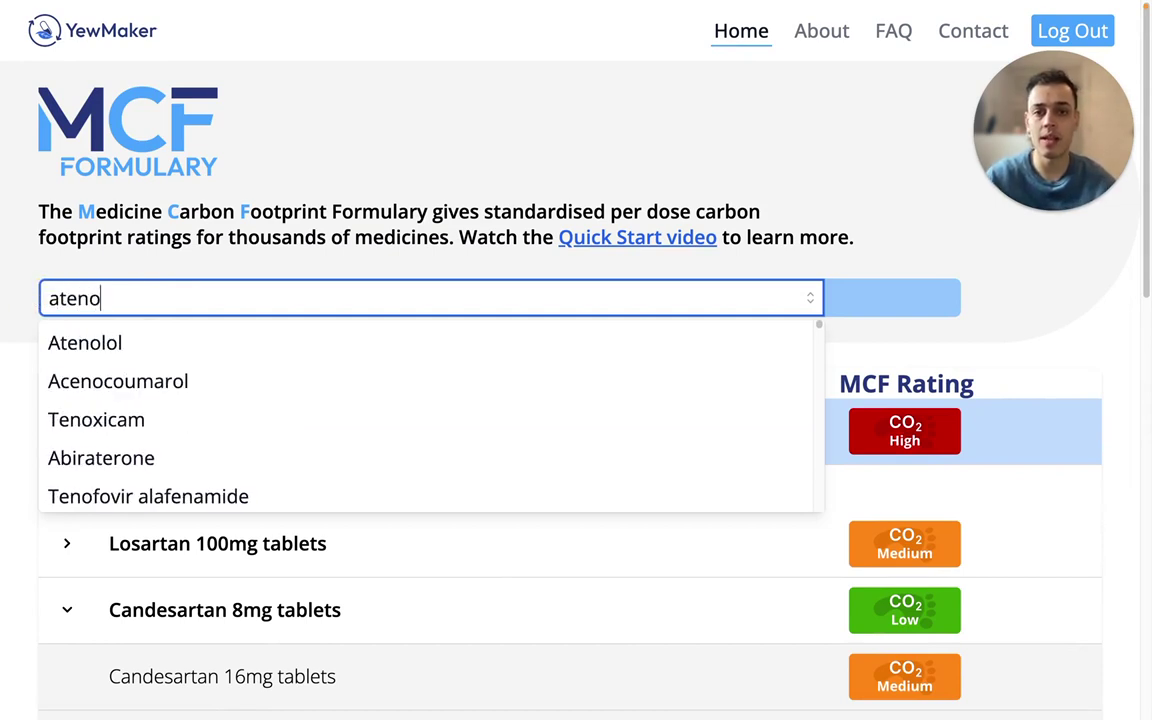
{"action": "left_click", "coordinate": [134, 352]}
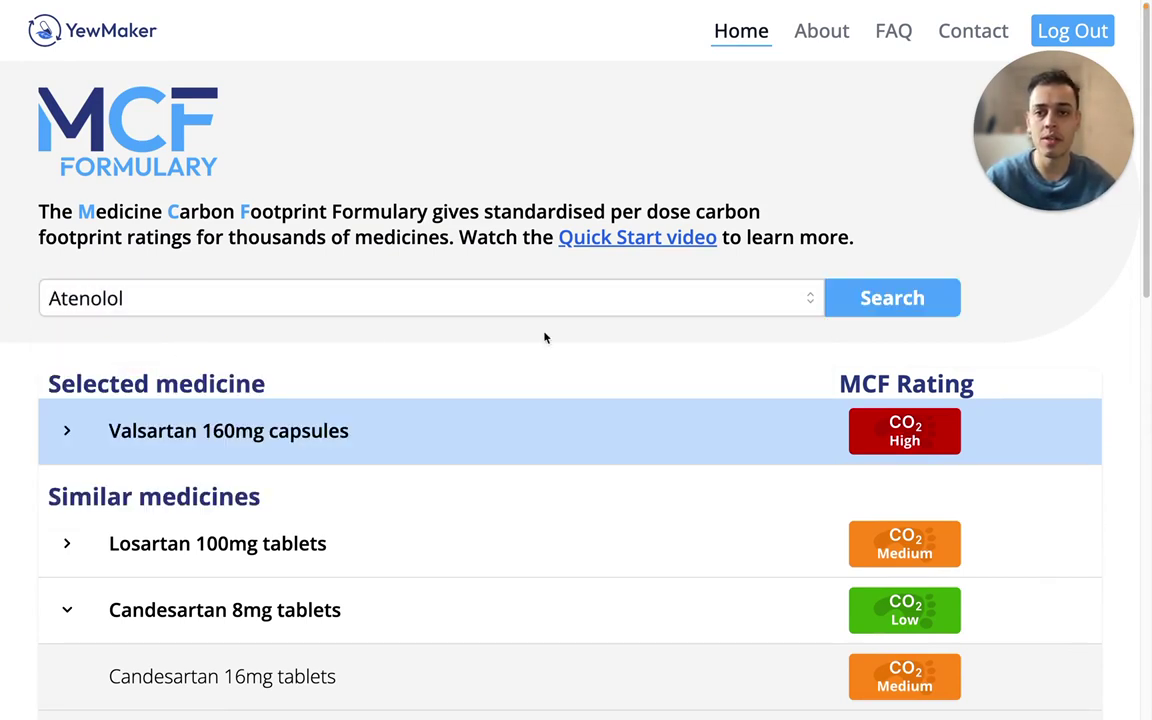
{"action": "left_click", "coordinate": [895, 304]}
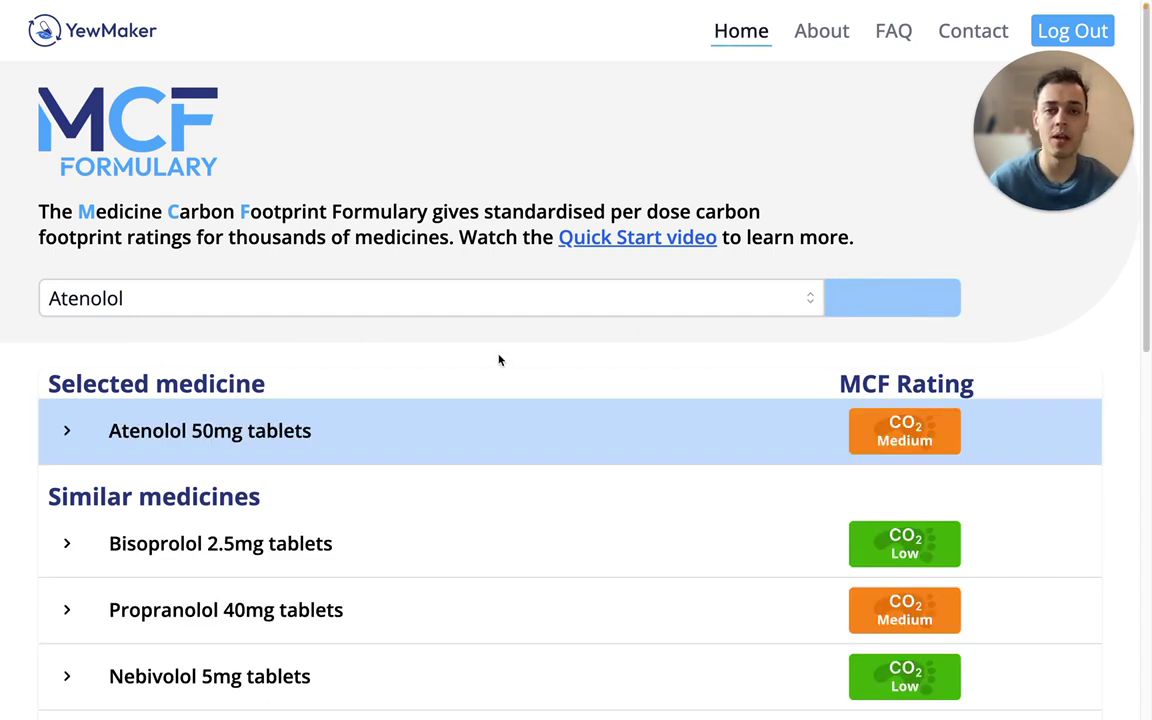
{"action": "scroll", "coordinate": [200, 330], "scroll_direction": "down", "scroll_amount": 1}
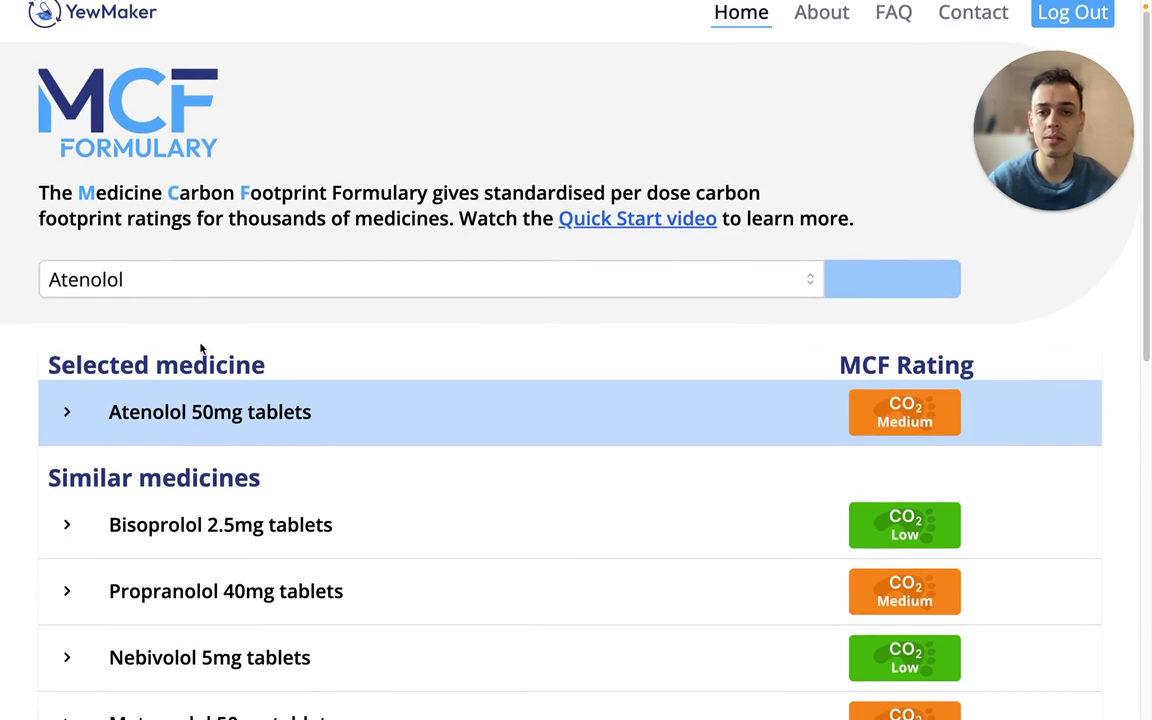
{"action": "scroll", "coordinate": [190, 340], "scroll_direction": "up", "scroll_amount": 1}
{"action": "left_click_drag", "start_coordinate": [120, 297], "coordinate": [31, 307]}
Type 'insulin' into the medicine search to check for insulin suggestions
{"action": "type", "text": "in"}
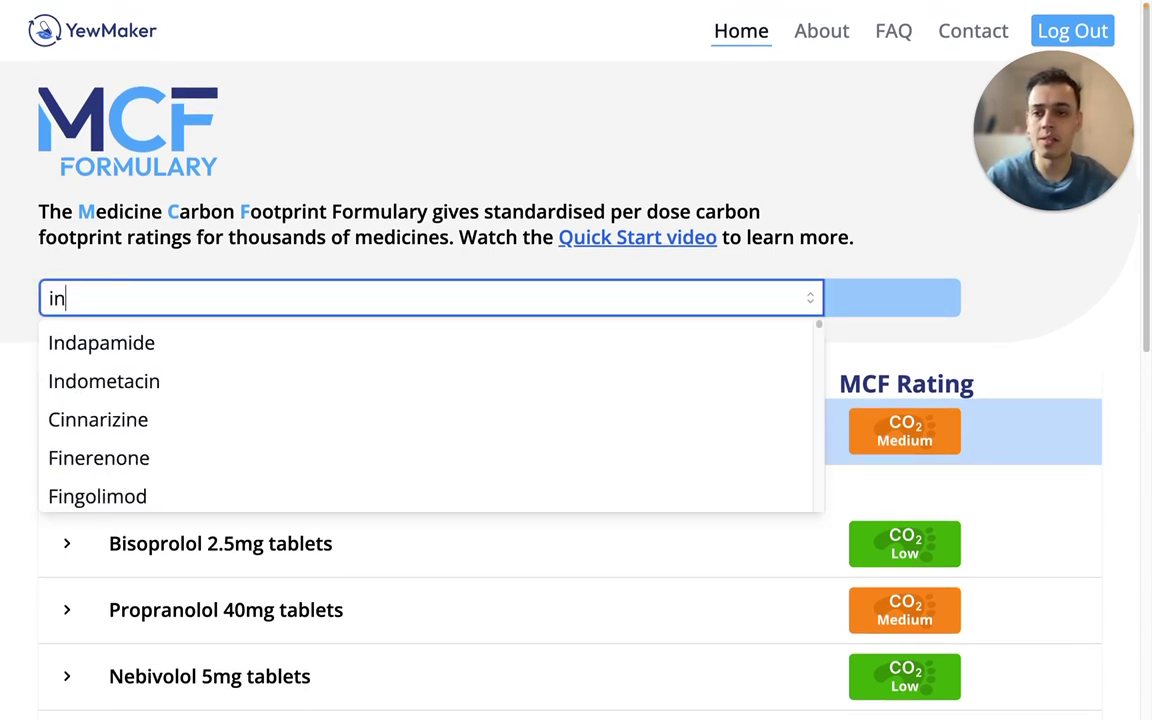
{"action": "type", "text": "sulin"}
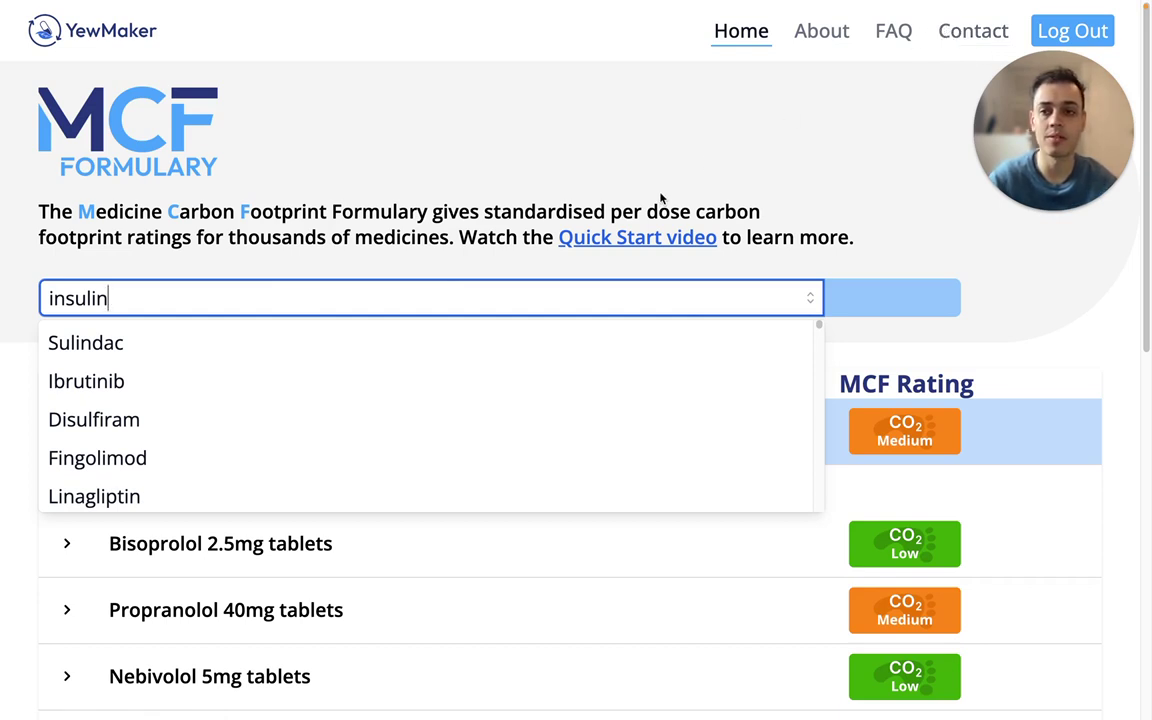
Visit About, then FAQ, expanding and collapsing 'What are the MCF Ratings?' before reaching the footer
{"action": "left_click", "coordinate": [826, 47]}
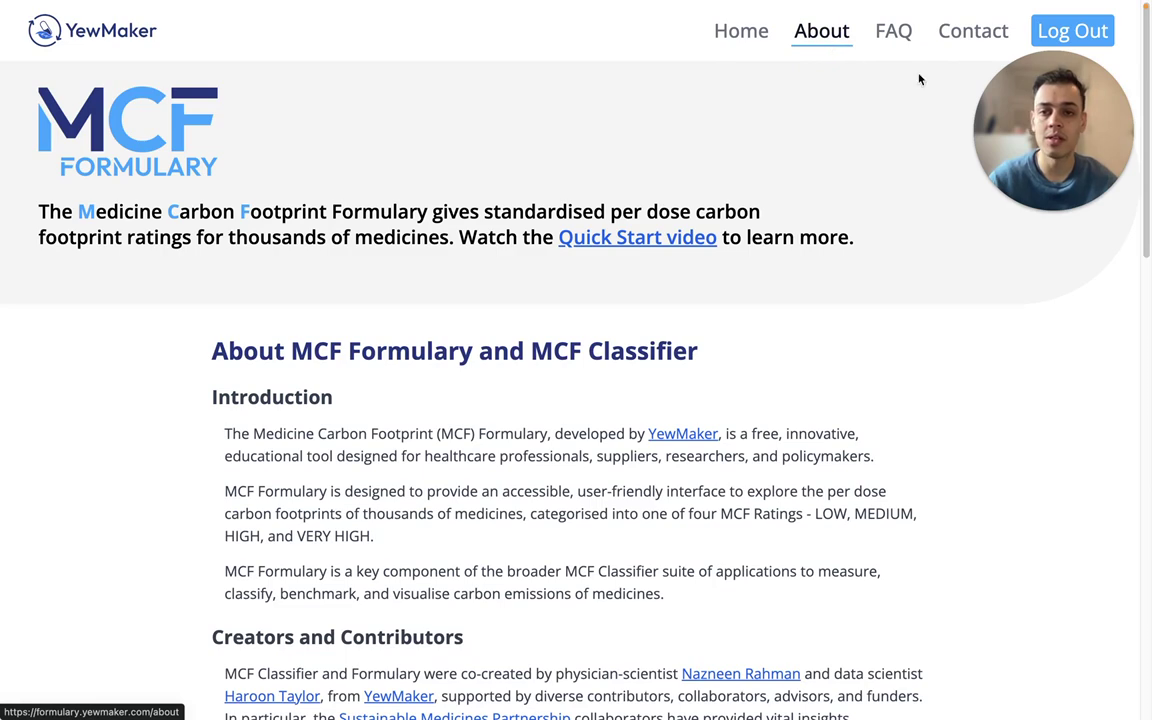
{"action": "left_click", "coordinate": [886, 38]}
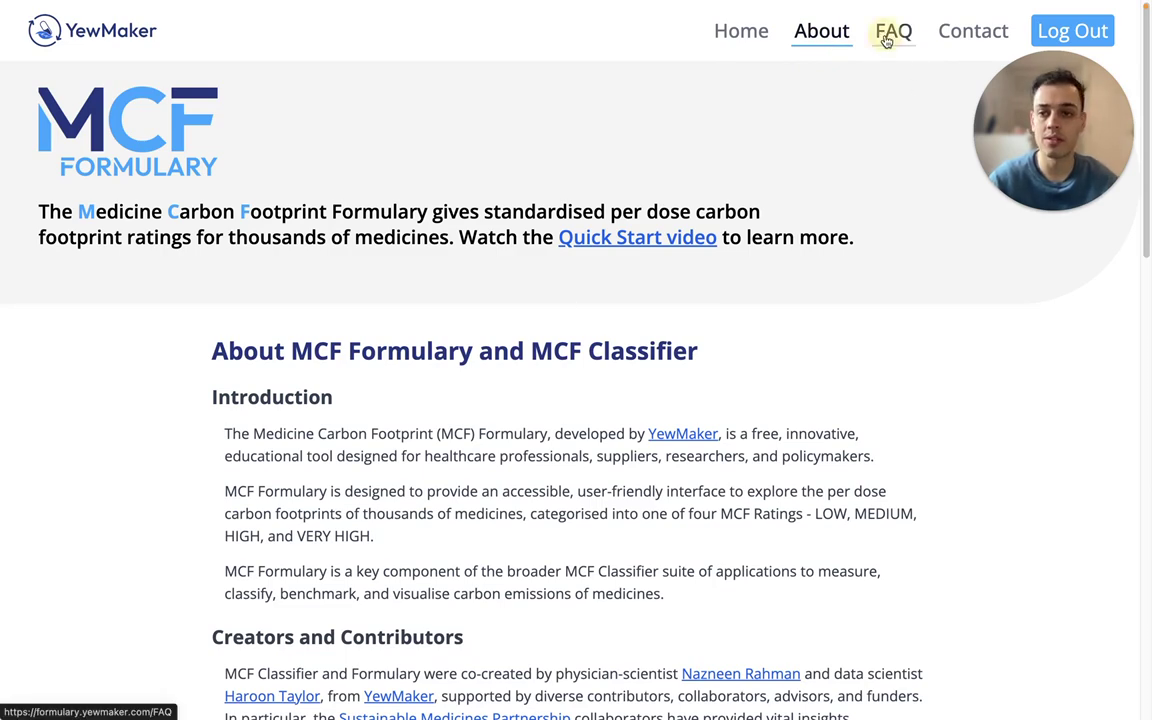
{"action": "scroll", "coordinate": [416, 402], "scroll_direction": "down", "scroll_amount": 1}
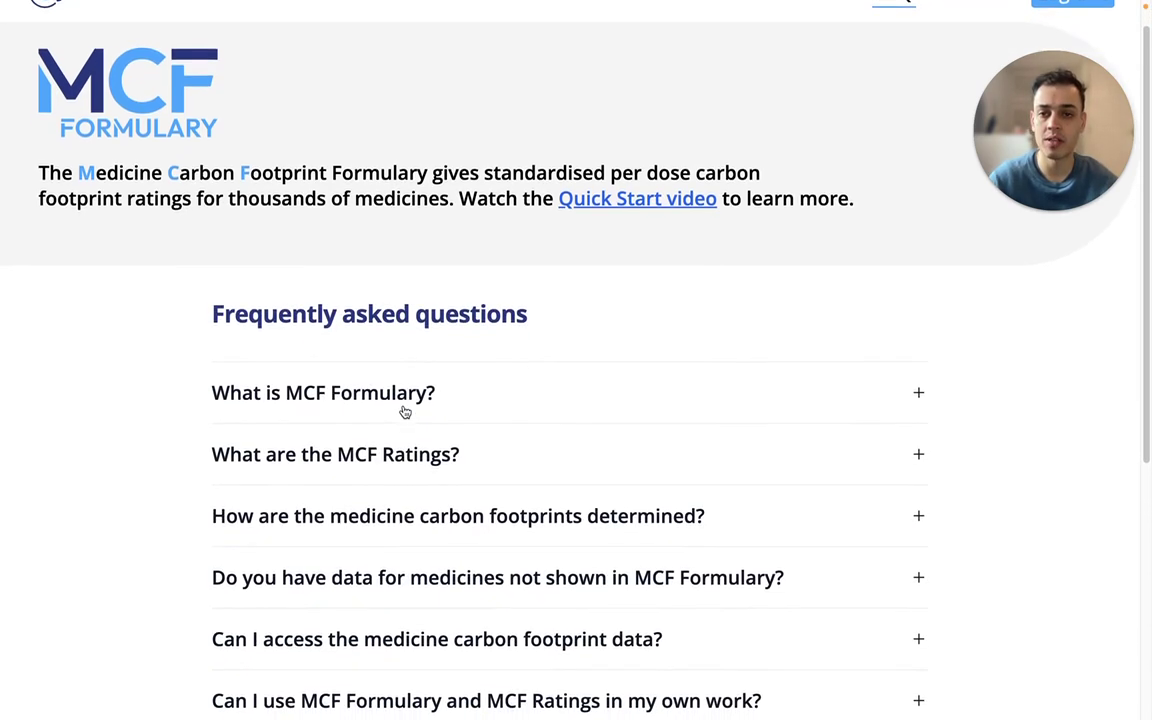
{"action": "left_click", "coordinate": [242, 457]}
{"action": "scroll", "coordinate": [242, 455], "scroll_direction": "down", "scroll_amount": 2}
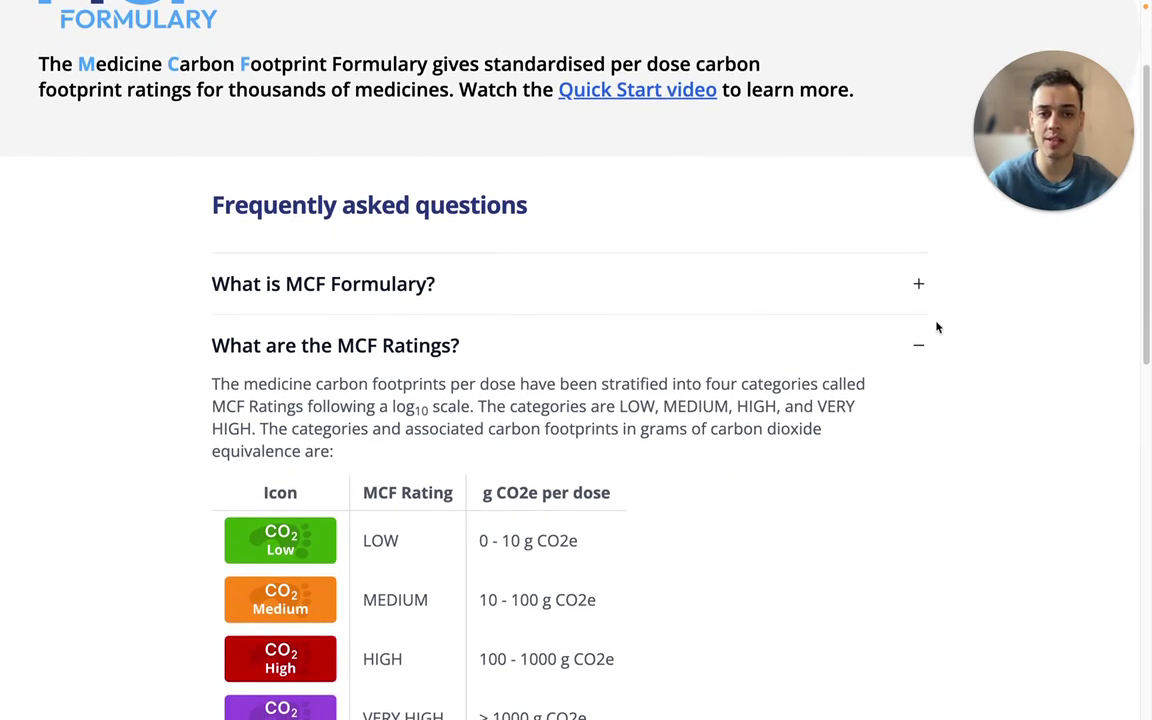
{"action": "scroll", "coordinate": [874, 424], "scroll_direction": "down", "scroll_amount": 3}
{"action": "left_click", "coordinate": [921, 224]}
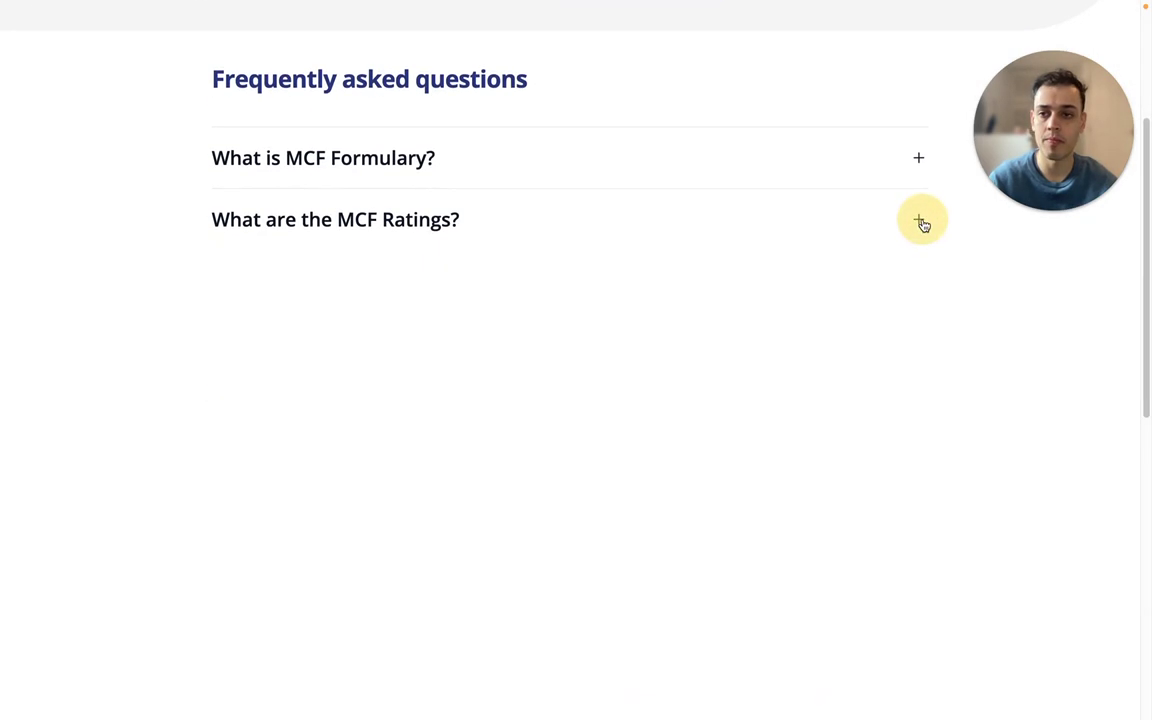
{"action": "scroll", "coordinate": [160, 540], "scroll_direction": "down", "scroll_amount": 3}
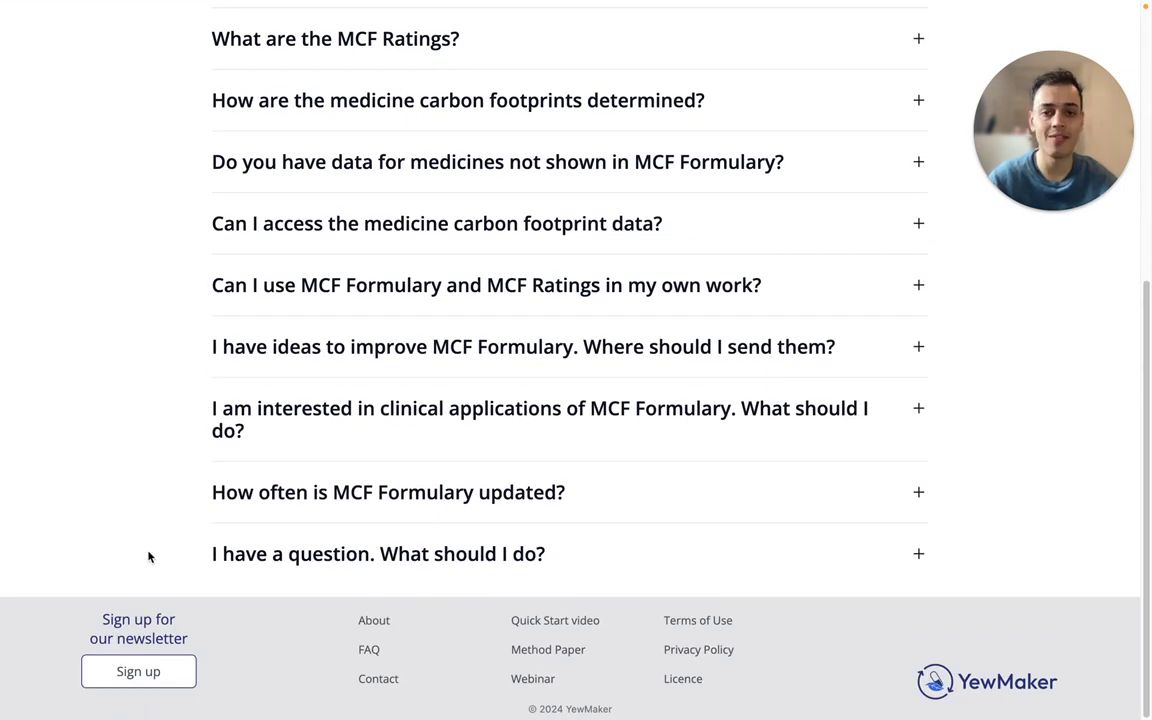